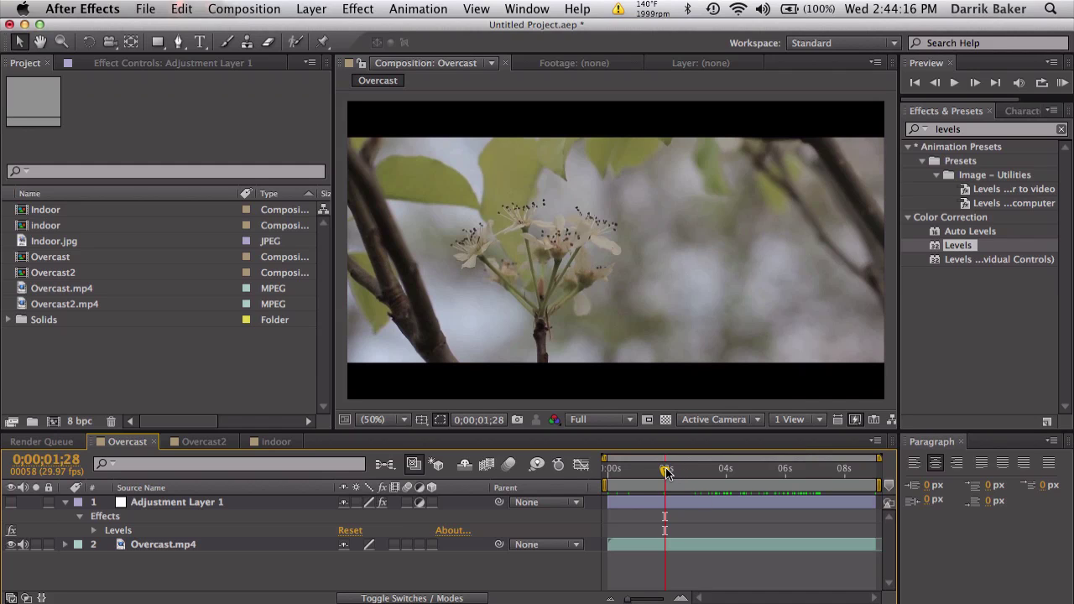
Review the indoor mug comp, return to Overcast, and toggle Adjustment Layer 1 to compare.
left_click_drag(666, 471, 656, 472)
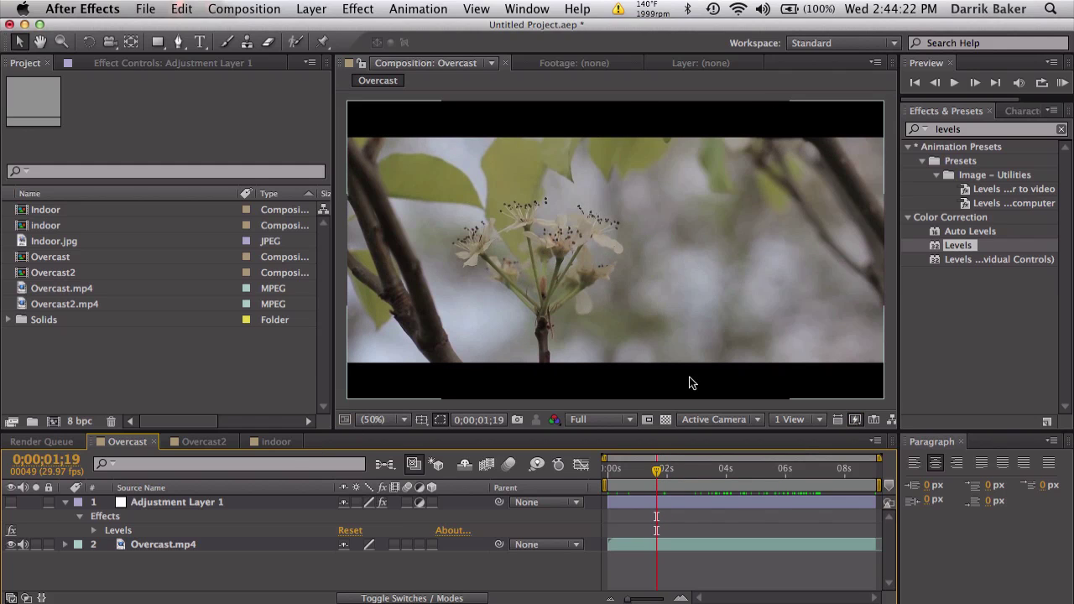
left_click(286, 444)
left_click_drag(631, 470, 706, 472)
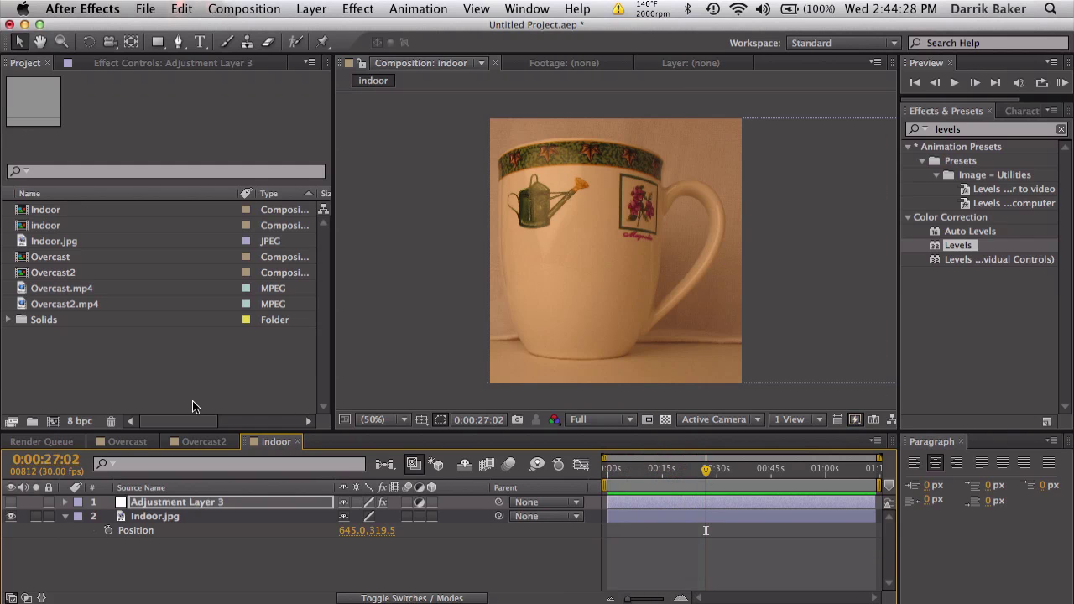
left_click(149, 442)
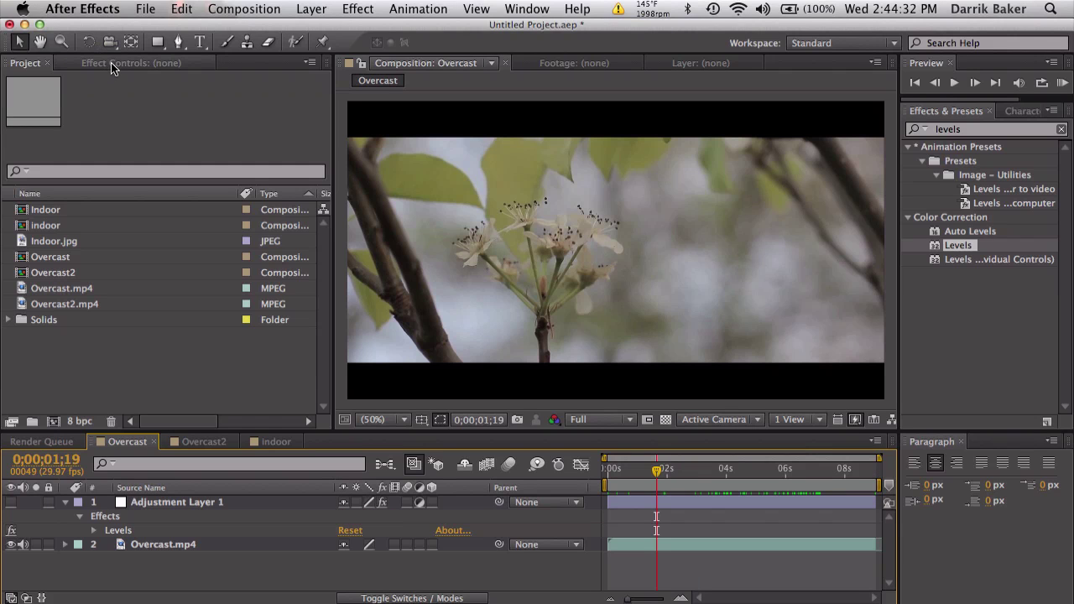
left_click(11, 502)
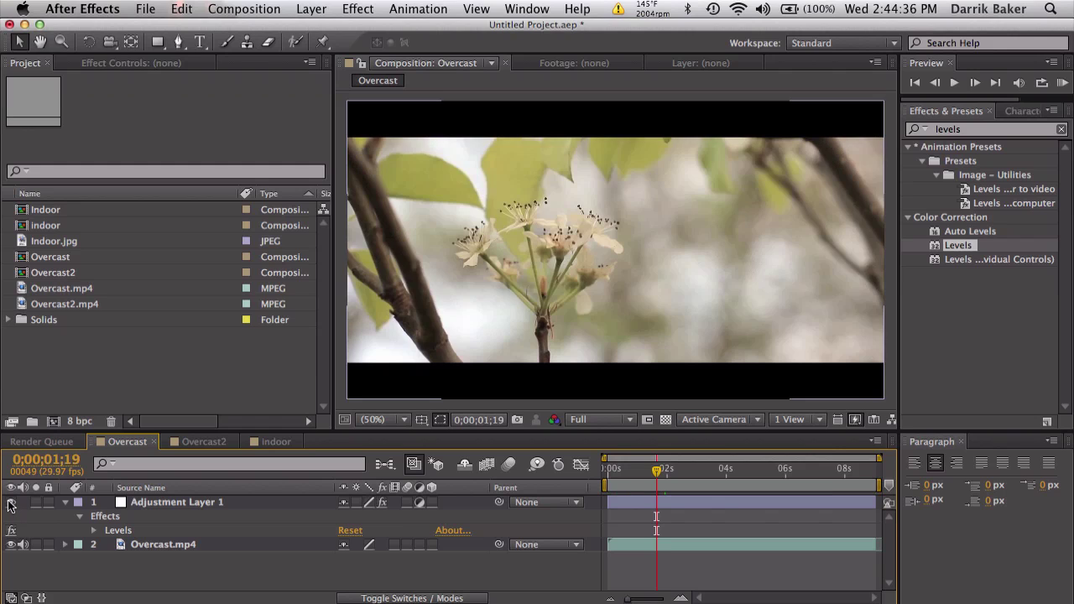
left_click(11, 502)
Delete the old Levels effect from Adjustment Layer 1.
left_click(154, 503)
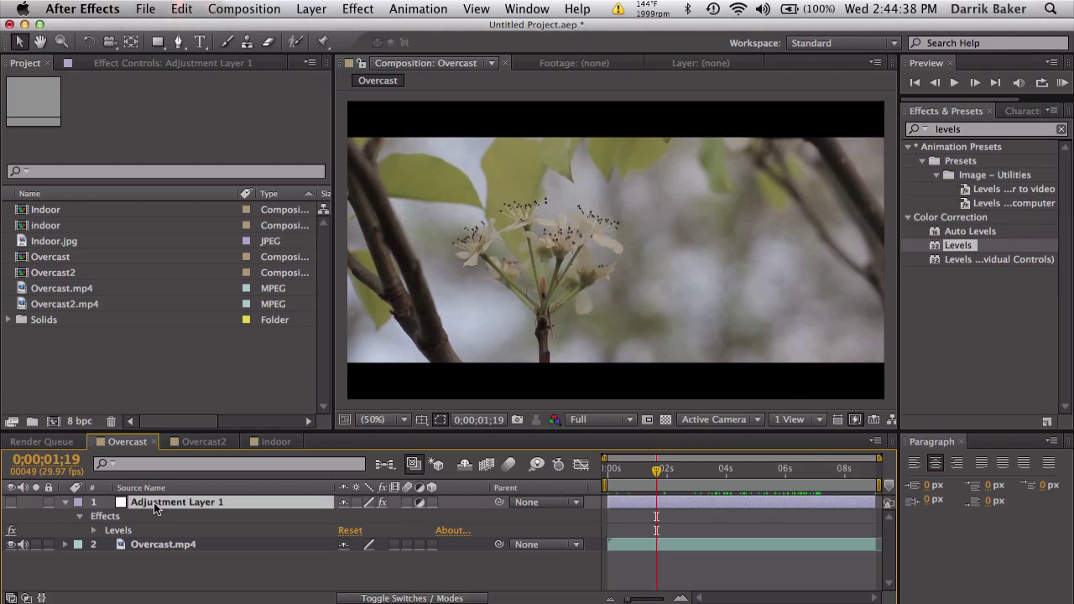
left_click(156, 63)
left_click(56, 96)
key("Delete")
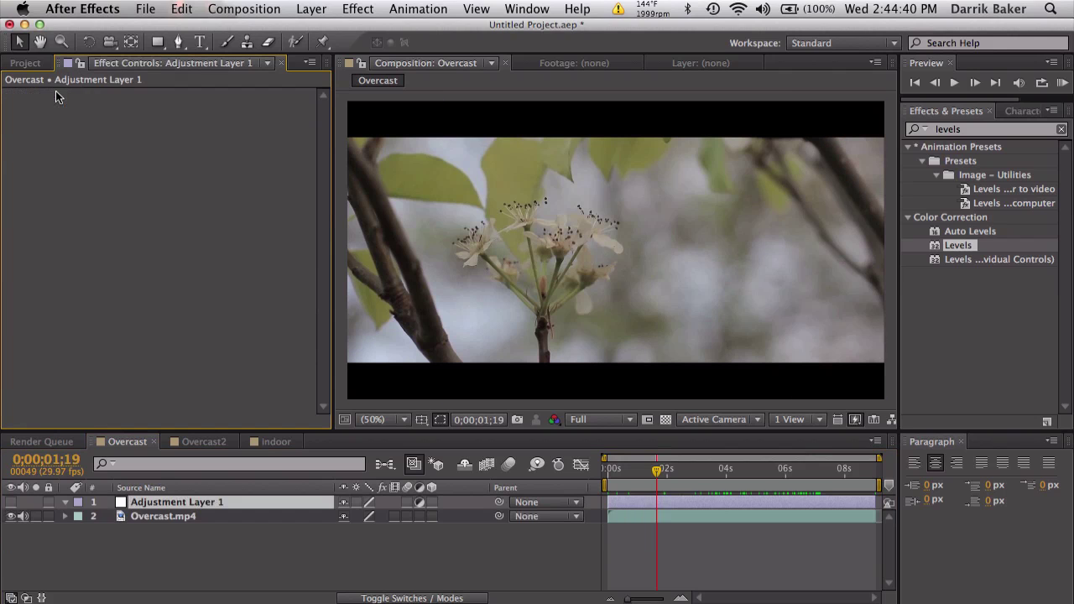
Apply a new Levels effect at defaults: Input Black 0, Input White 255, Gamma 1.00.
left_click(310, 8)
mouse_move(319, 28)
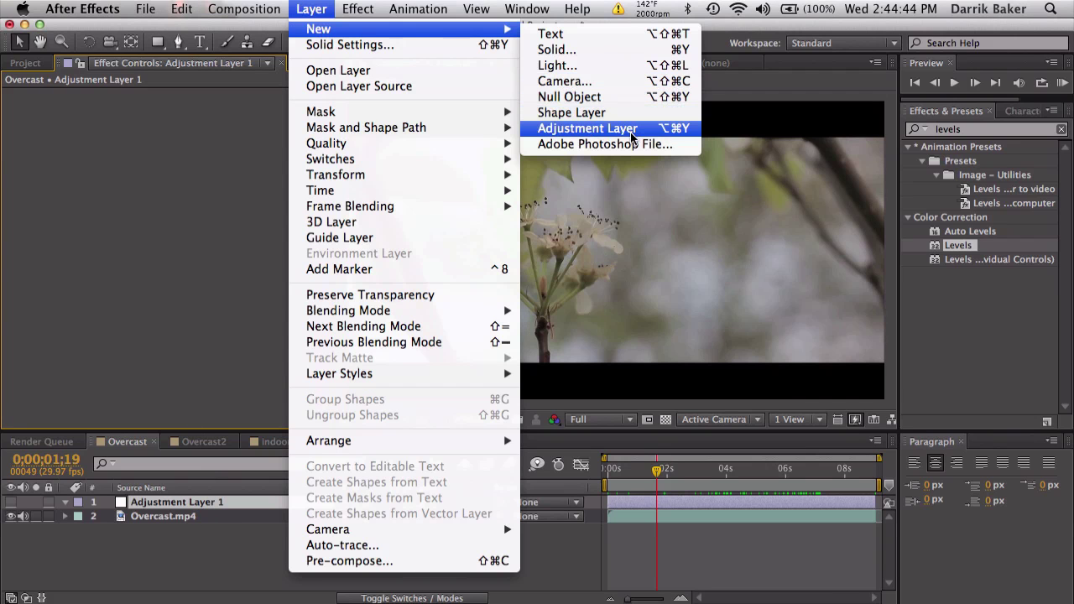
mouse_move(357, 9)
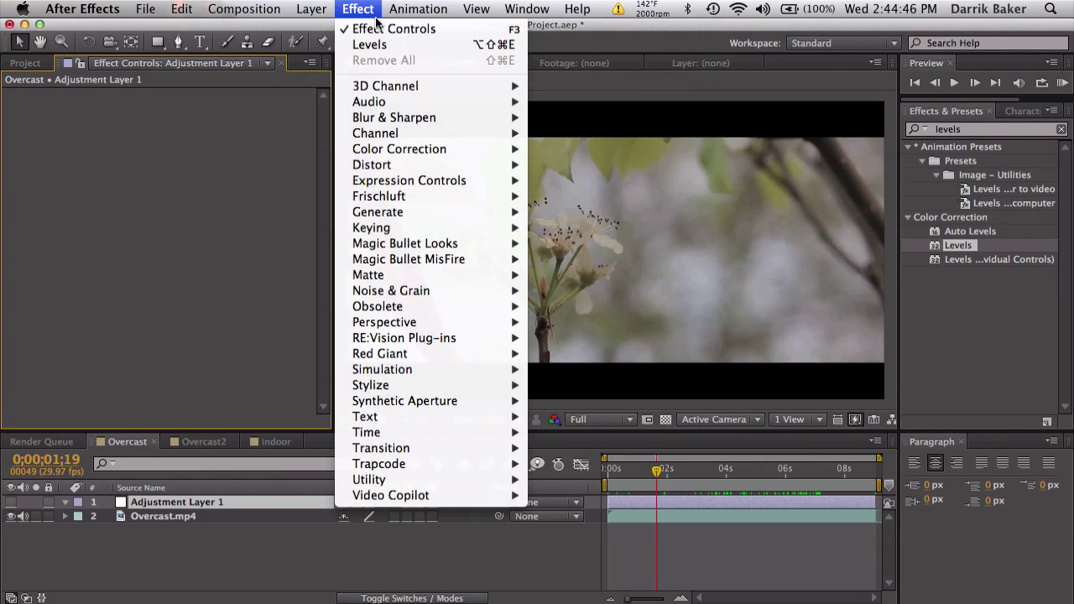
mouse_move(424, 149)
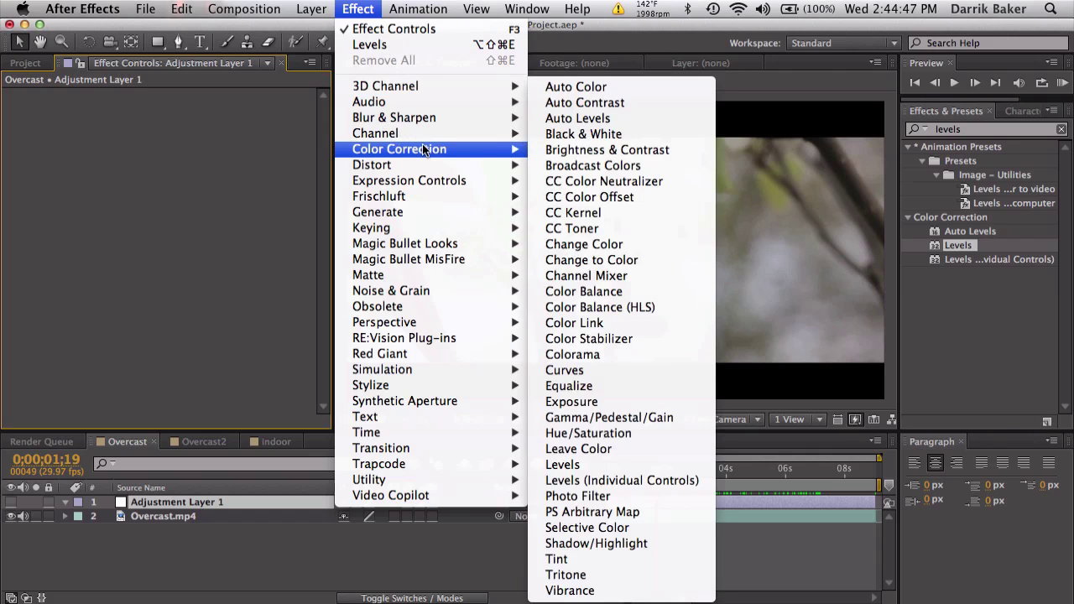
left_click(586, 465)
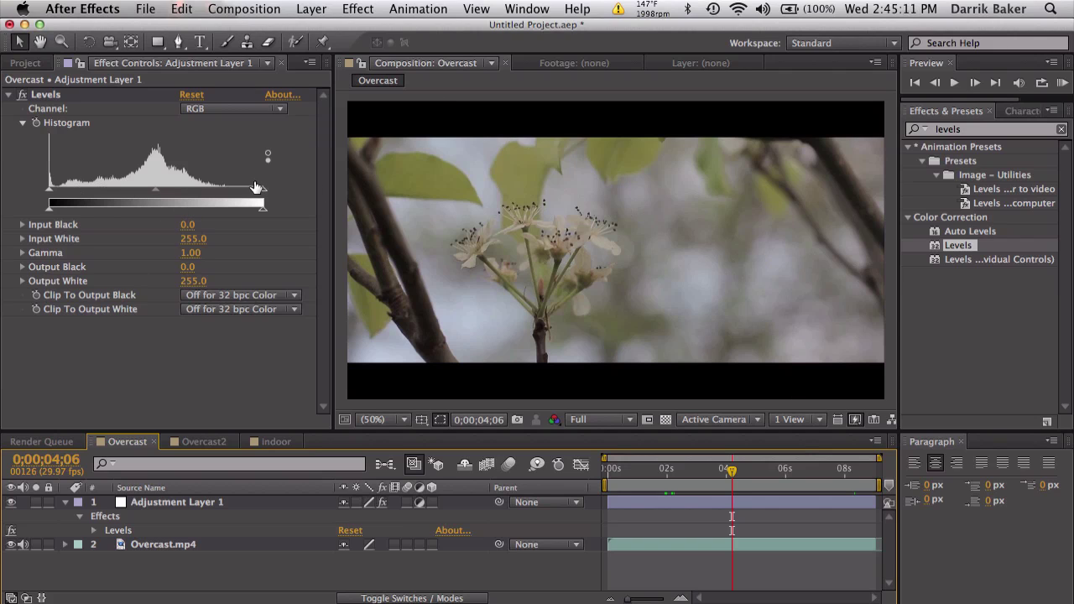
Set Levels input white to 185 red, 196 green and 211 blue, then return to RGB.
left_click(228, 108)
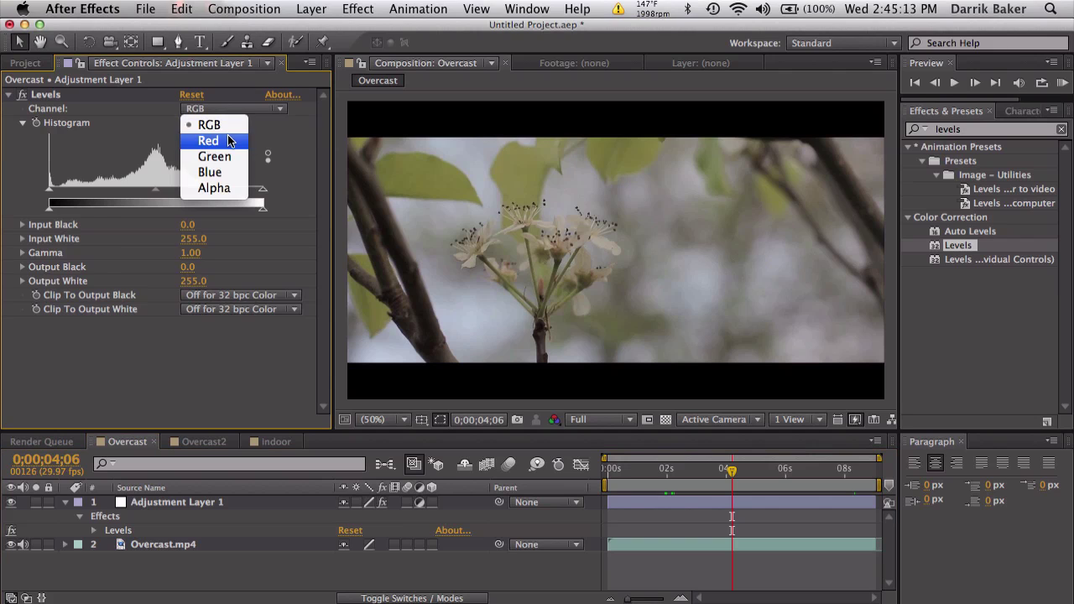
left_click(230, 143)
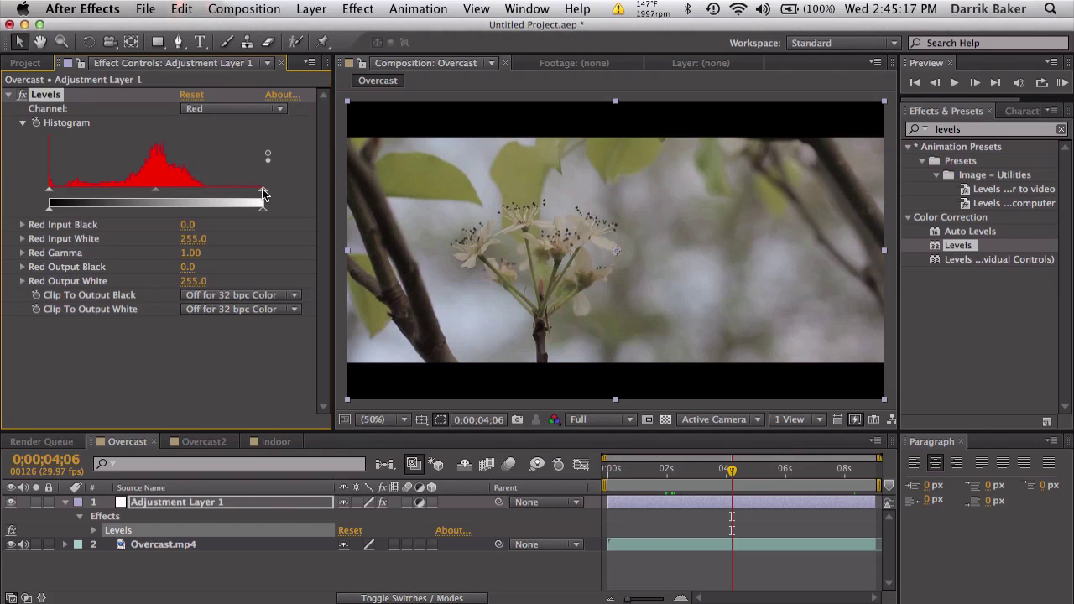
left_click_drag(262, 195, 204, 196)
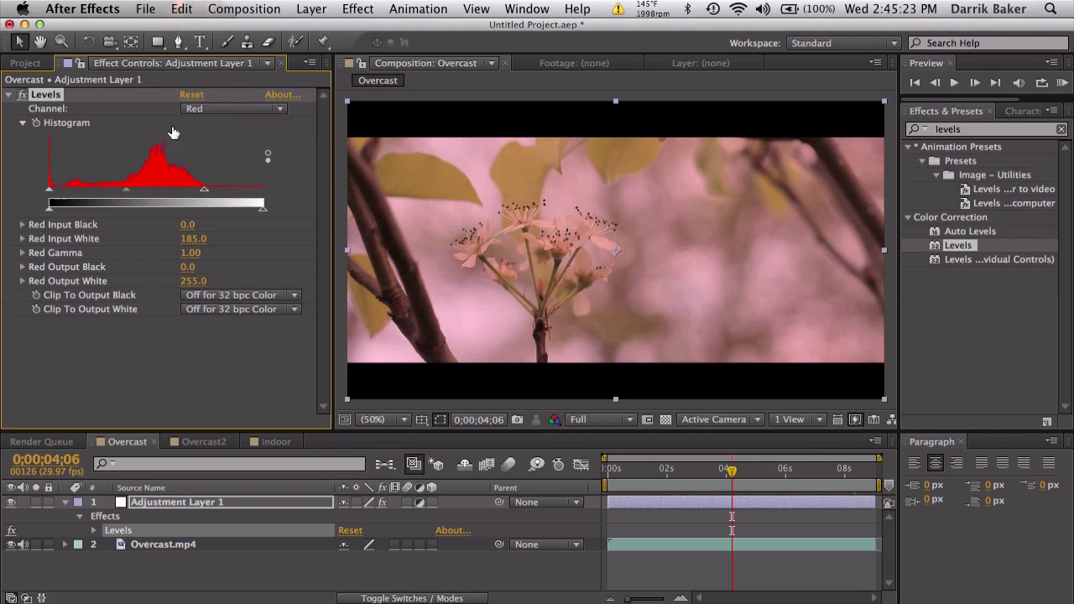
left_click(216, 109)
left_click(216, 156)
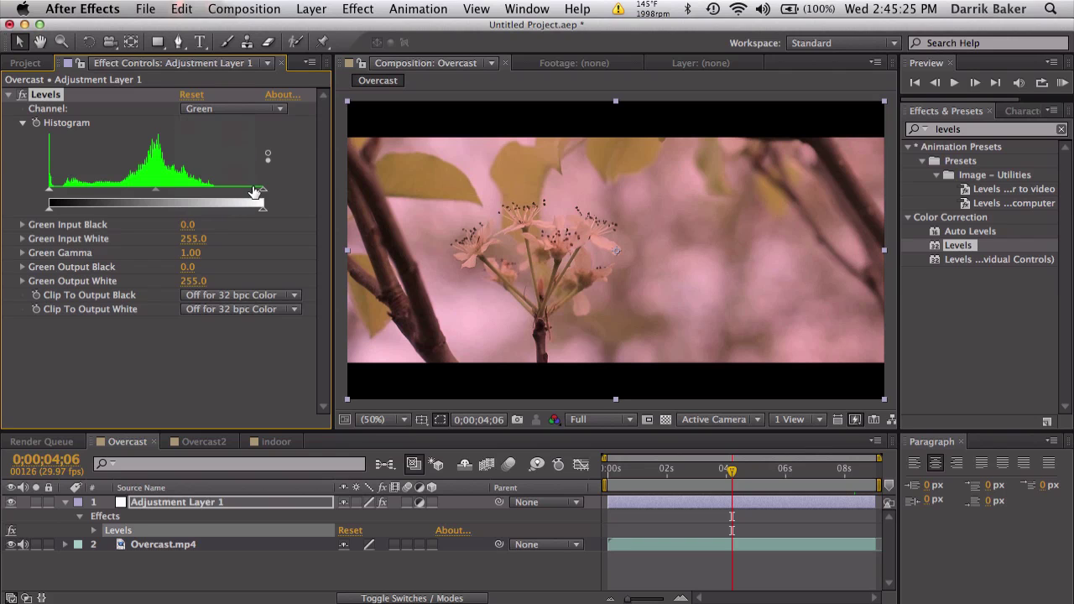
left_click_drag(262, 193, 215, 194)
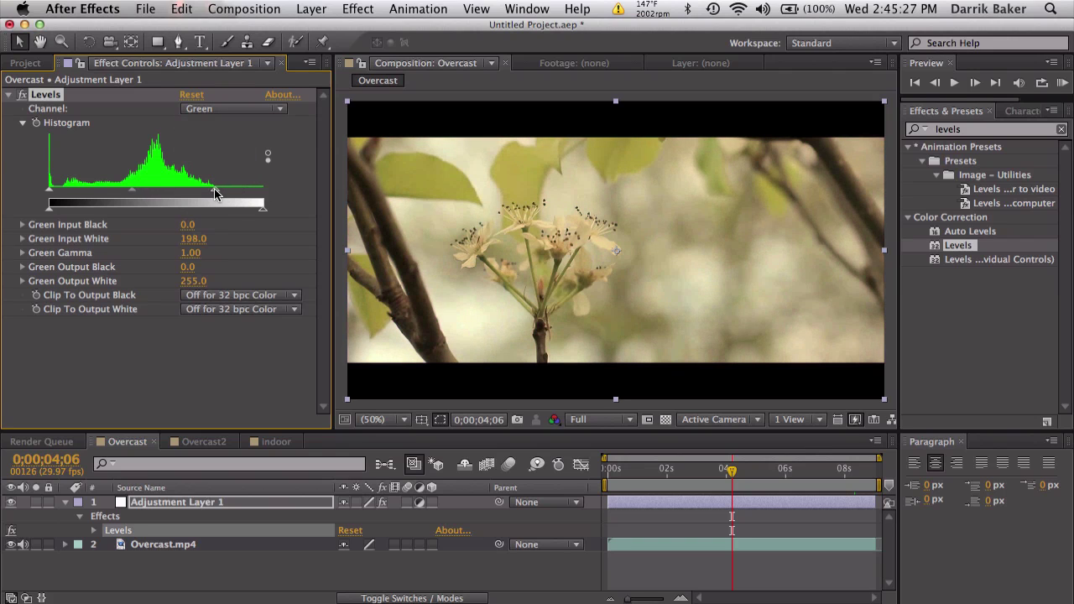
left_click(215, 108)
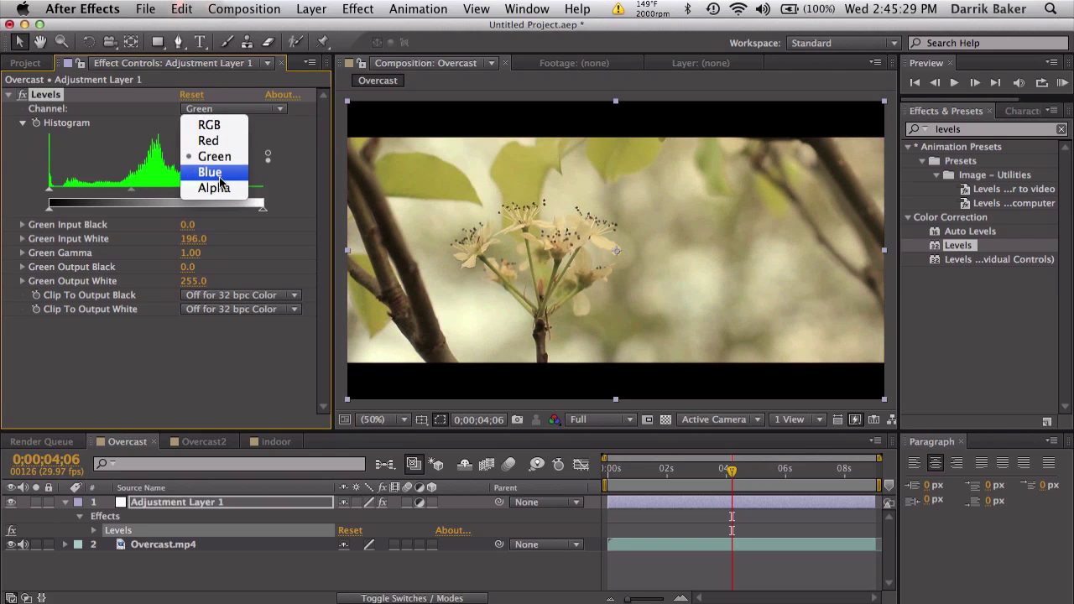
left_click(210, 171)
left_click_drag(263, 195, 225, 194)
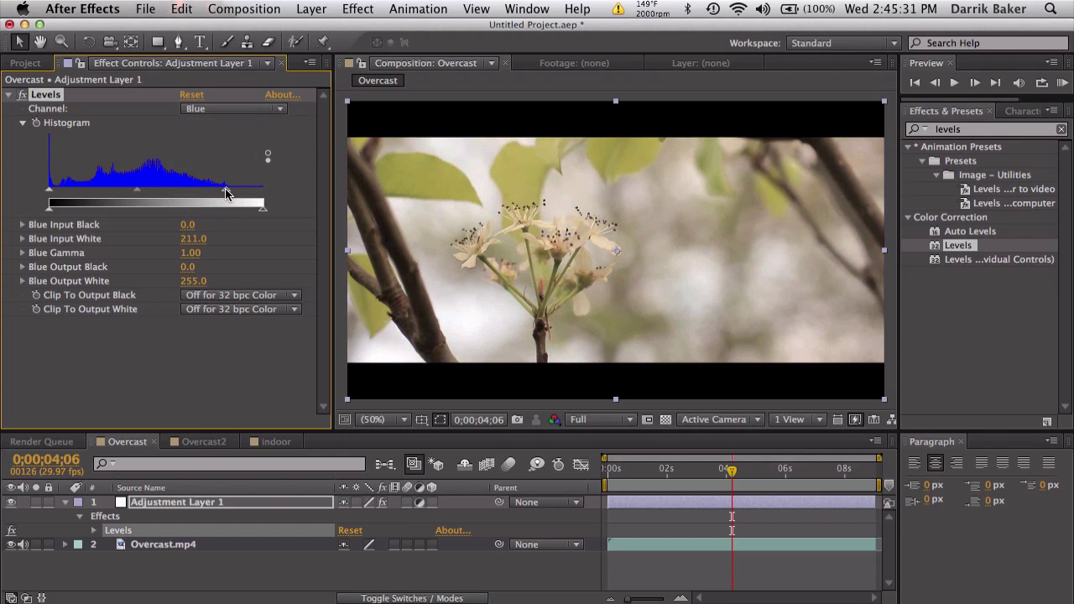
left_click(231, 109)
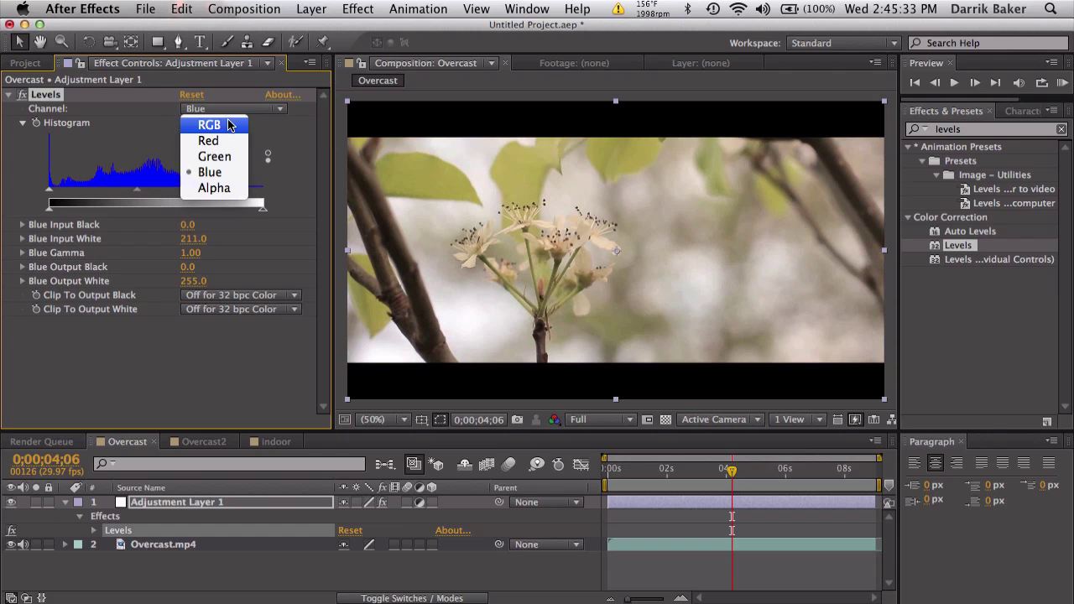
left_click(228, 124)
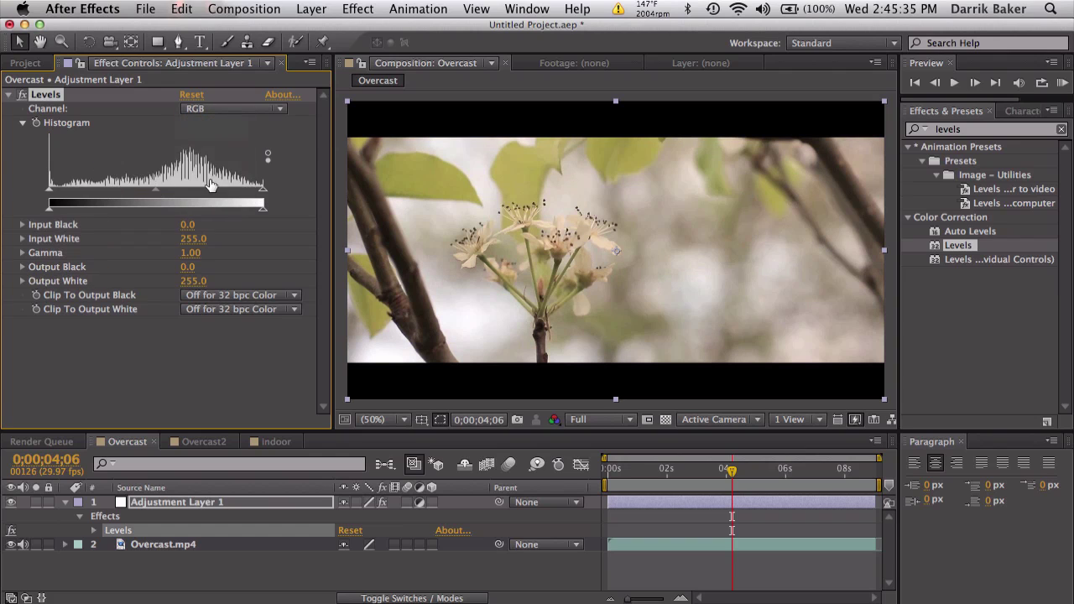
Play back the corrected flower clip, toggling the adjustment layer to compare before and after.
left_click(640, 475)
key("space")
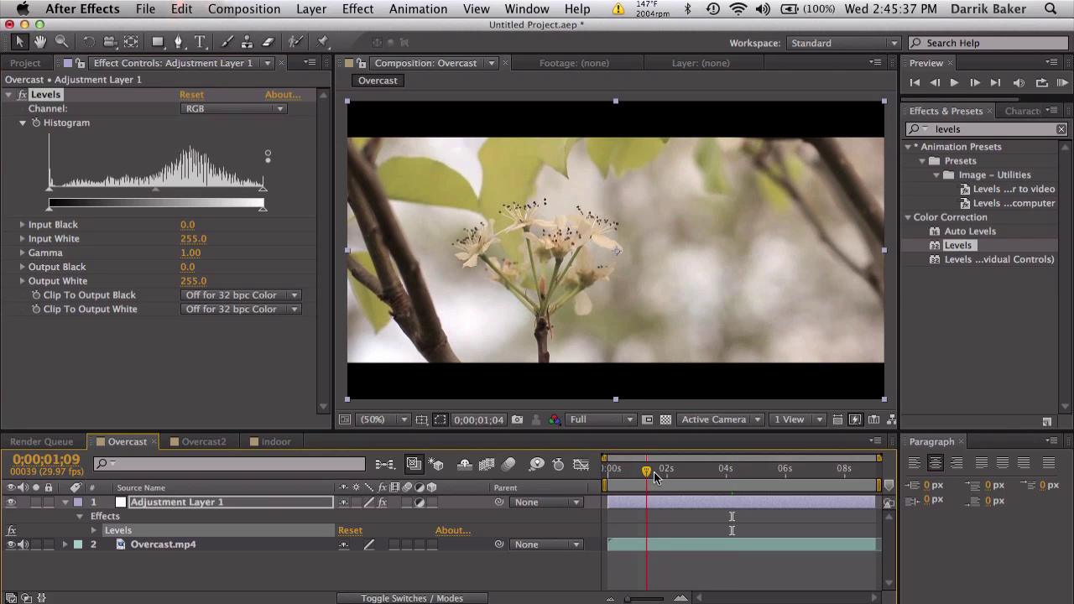
left_click(11, 502)
left_click(11, 502)
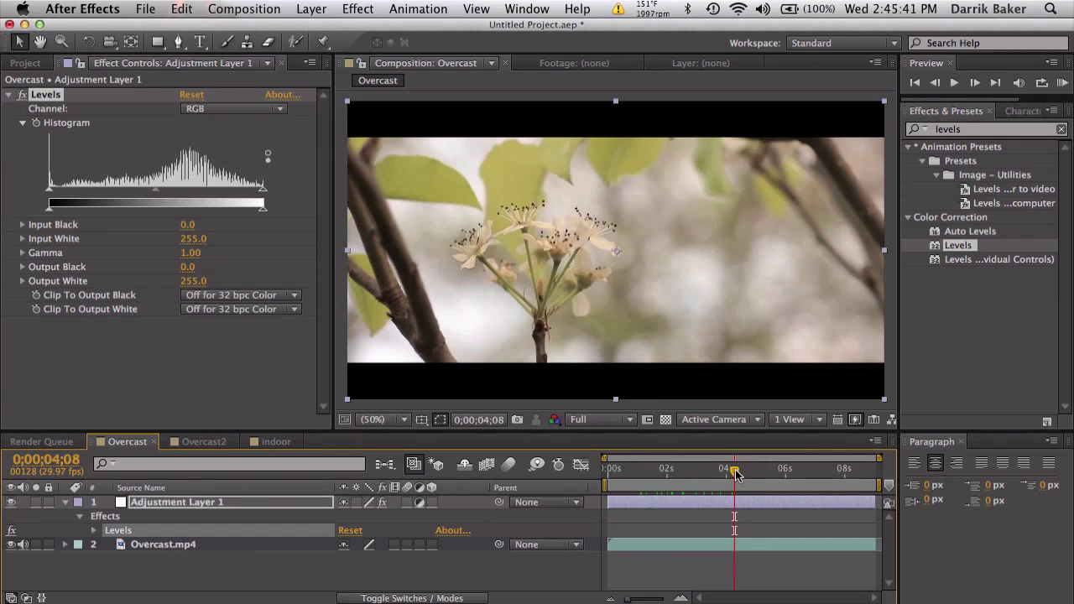
left_click_drag(735, 472, 761, 475)
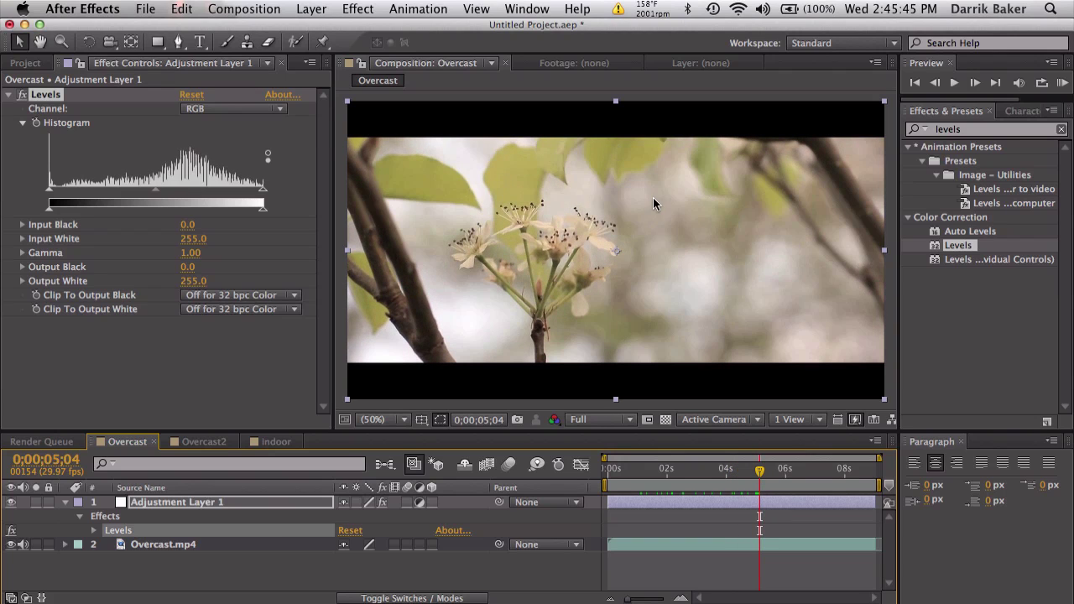
mouse_move(759, 470)
left_mouse_down()
mouse_move(796, 470)
mouse_move(766, 470)
left_mouse_up()
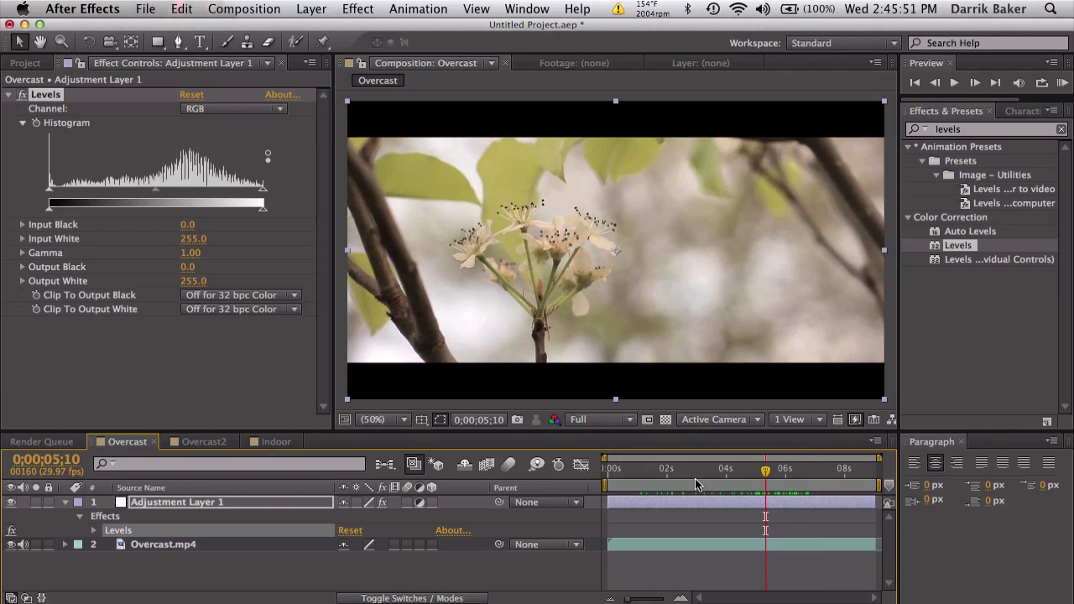
Apply a Tint effect to the adjustment layer with Amount to Tint at 25%.
left_click(965, 130)
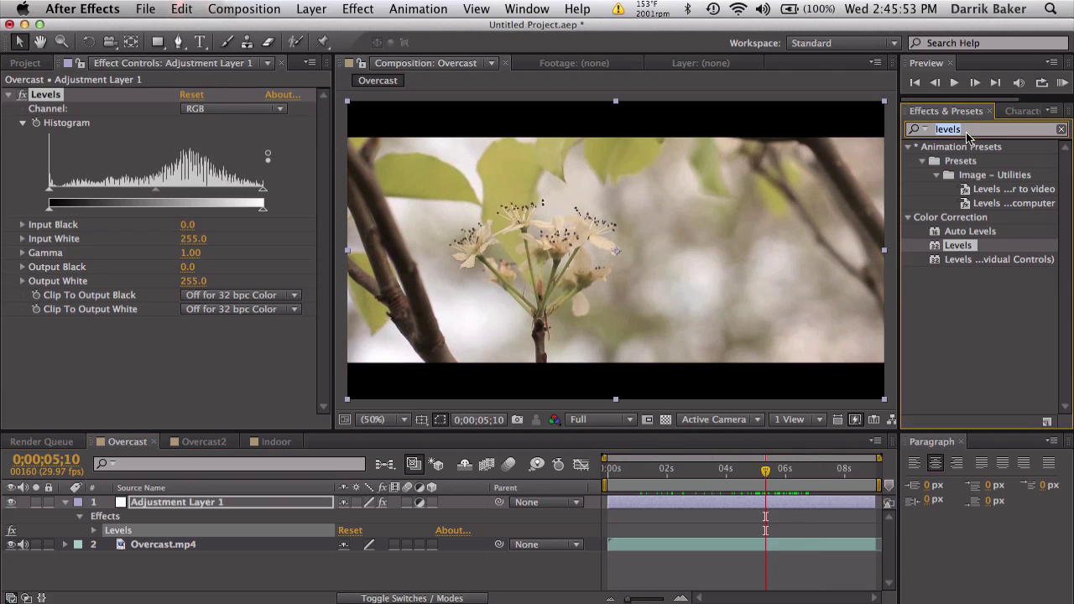
type("tint")
left_click(948, 219)
double_click(948, 219)
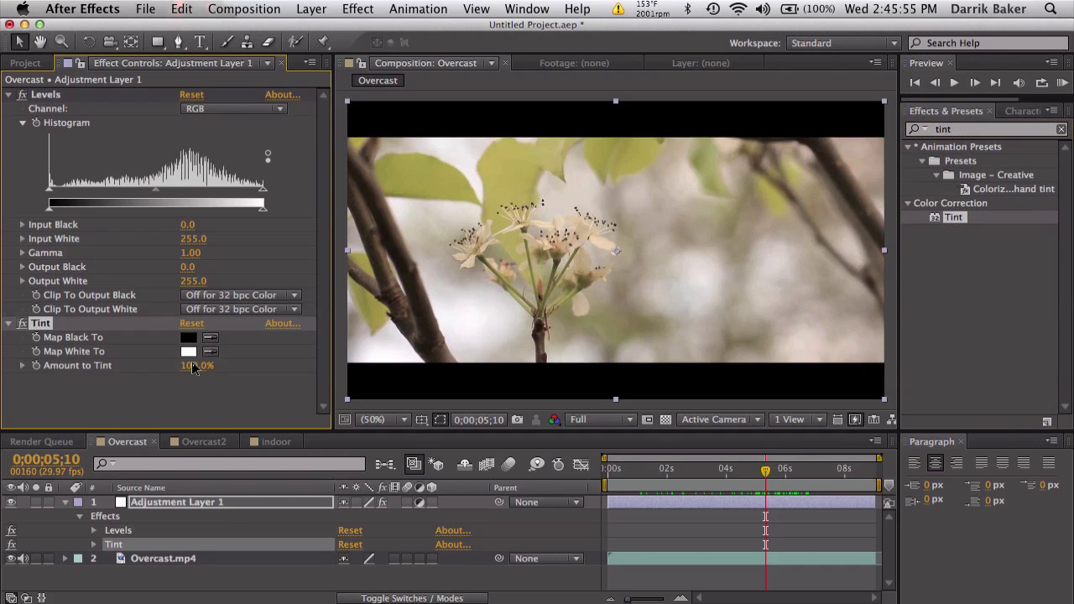
left_click(198, 366)
type("25")
key("Return")
Open the Overcast2 skyline comp and switch Adjustment Layer 4 back on.
left_click(201, 442)
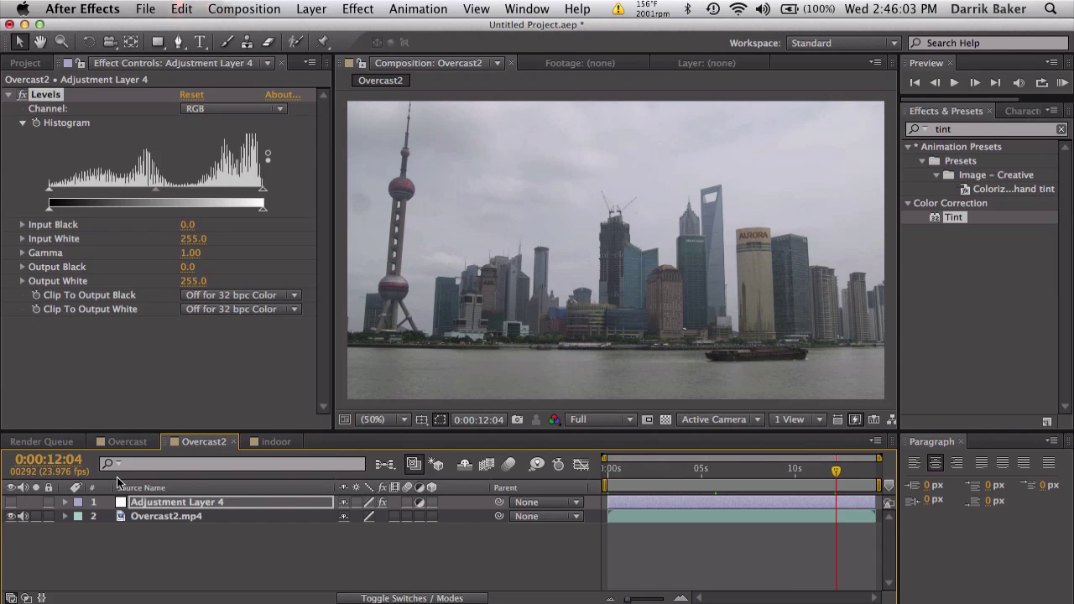
left_click(10, 502)
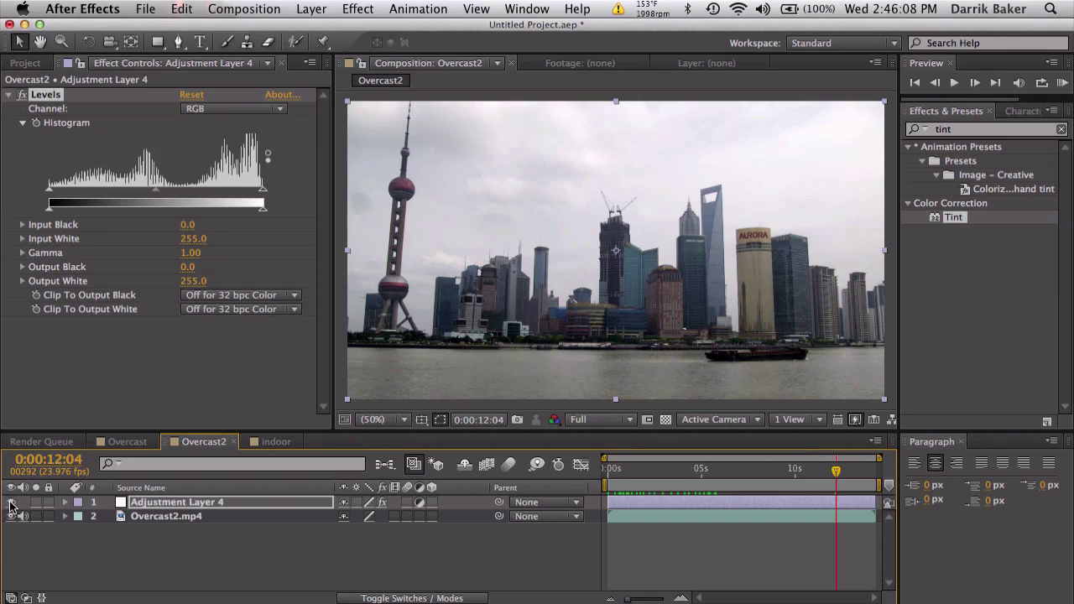
In the indoor mug comp, delete Adjustment Layer 3's Levels and Tint effects.
left_click(275, 442)
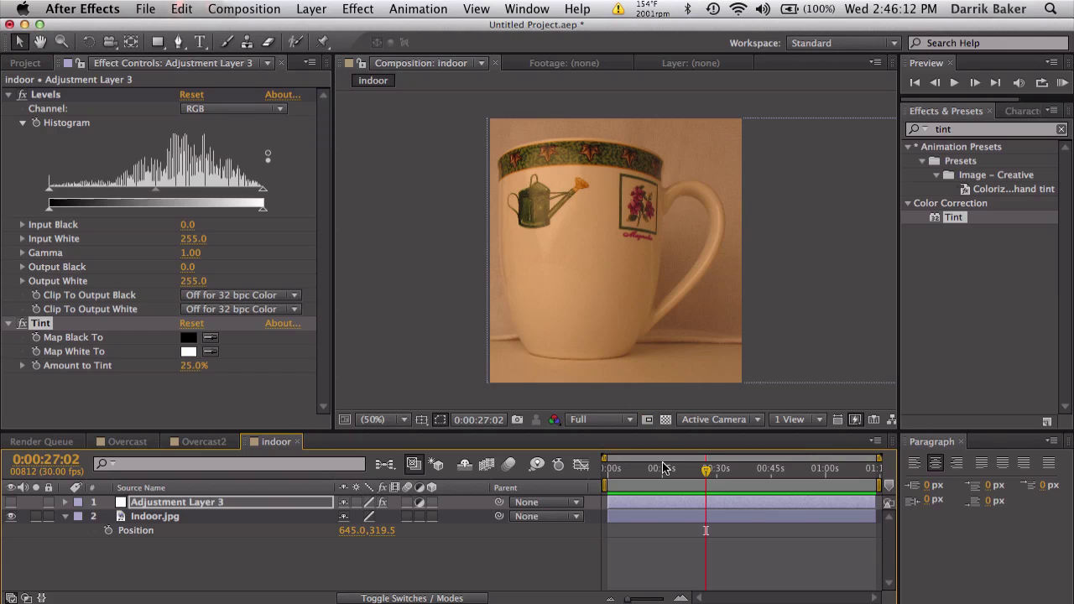
left_click_drag(656, 474, 734, 476)
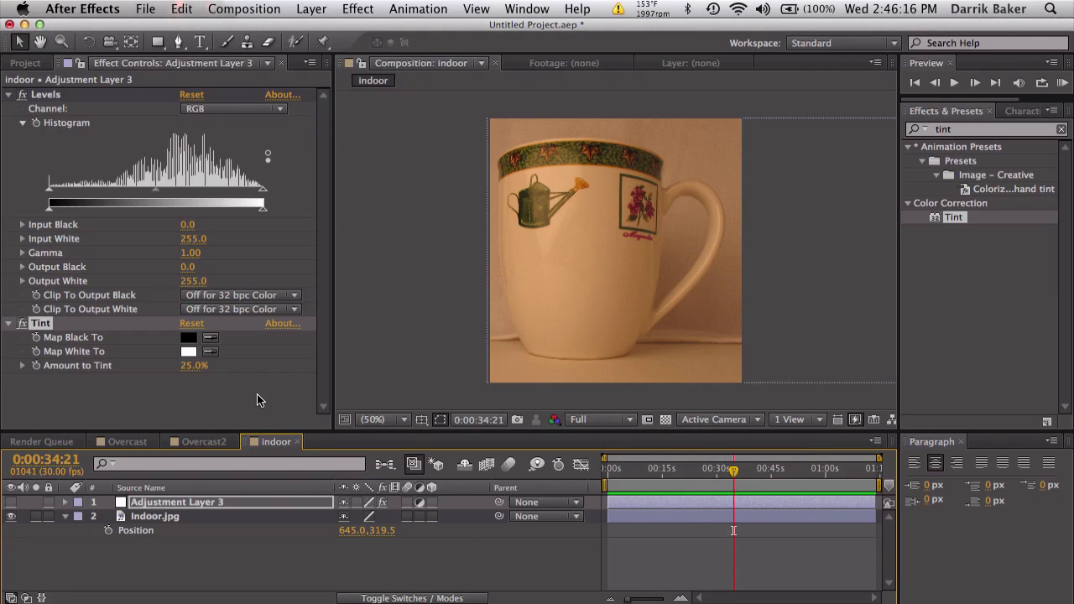
left_click(46, 95)
key("Delete")
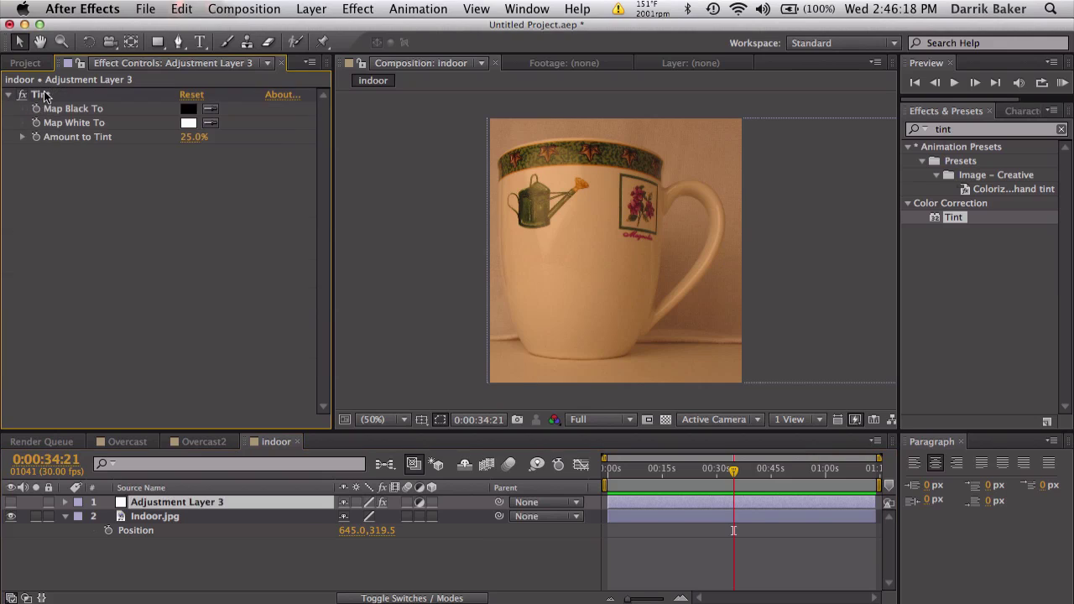
key("Delete")
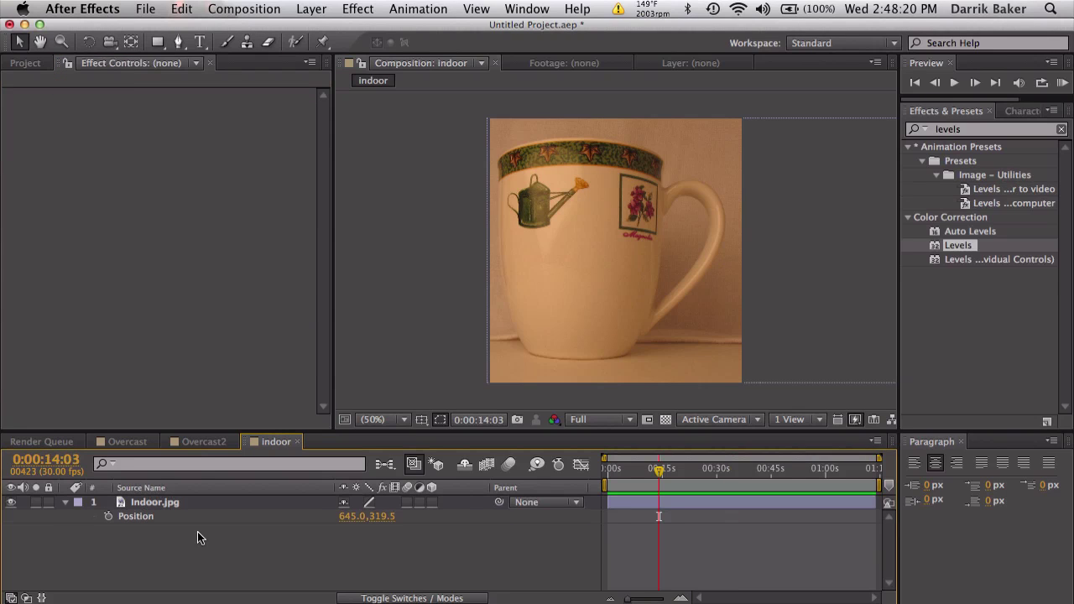
Add a new adjustment layer above Indoor.jpg with Levels, purging all memory to show the histogram.
left_click(311, 8)
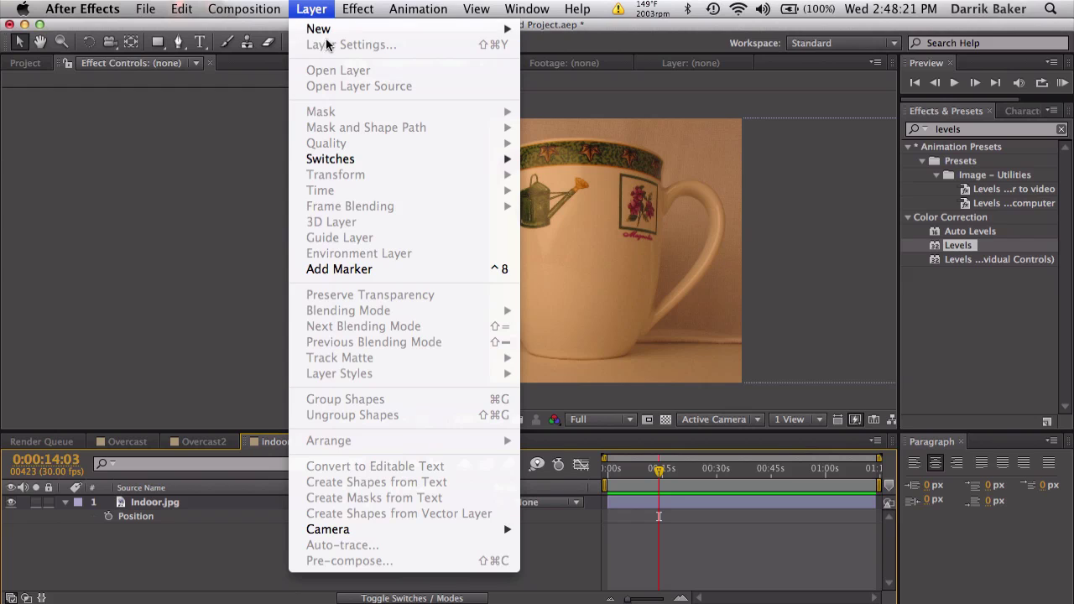
mouse_move(402, 29)
left_click(606, 129)
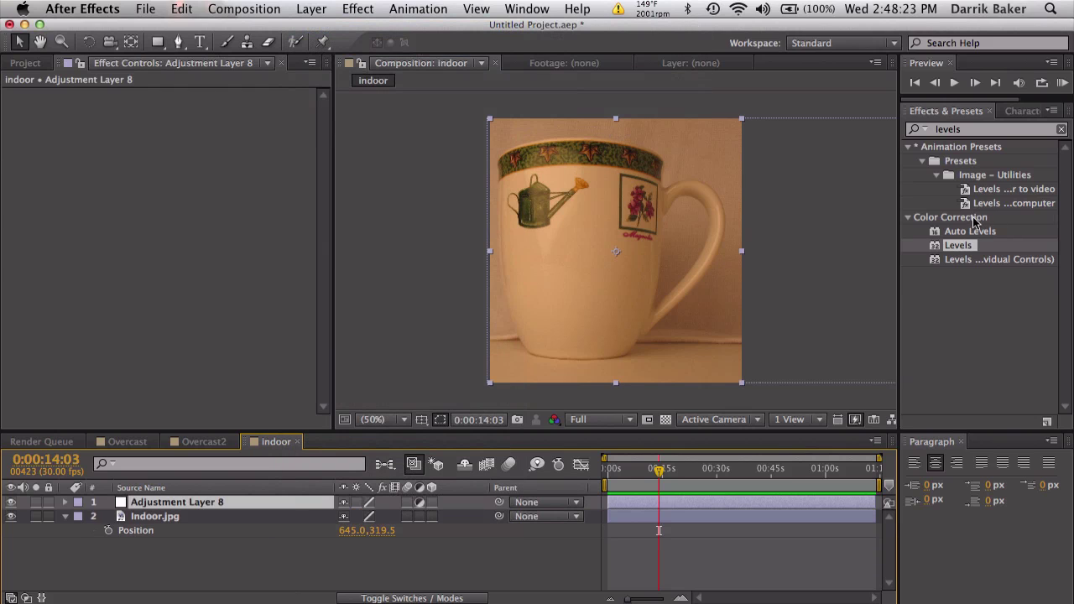
left_click_drag(965, 246, 683, 505)
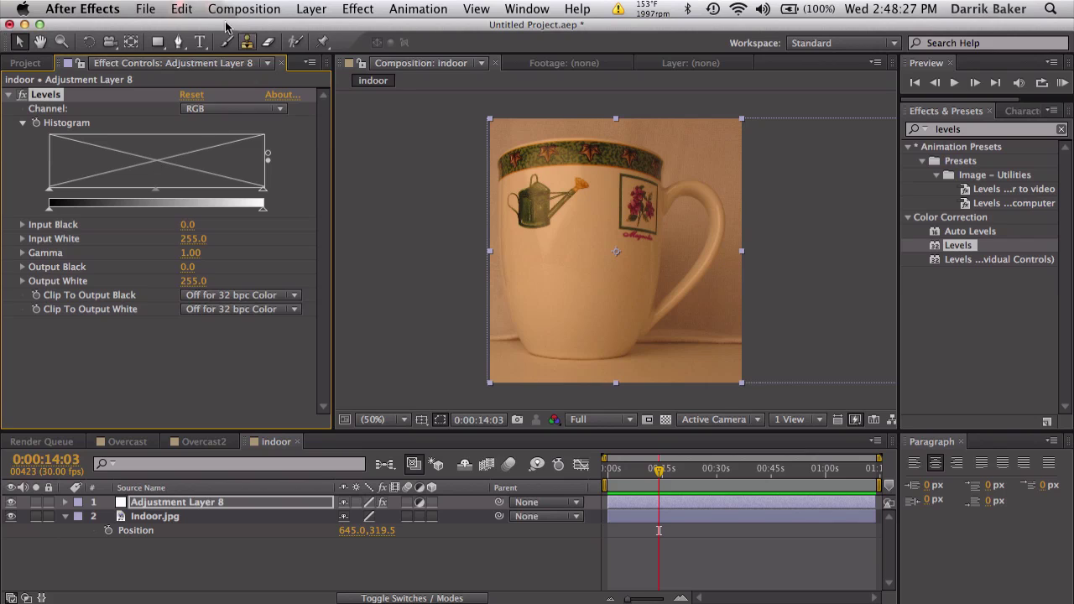
left_click(183, 9)
left_click(411, 305)
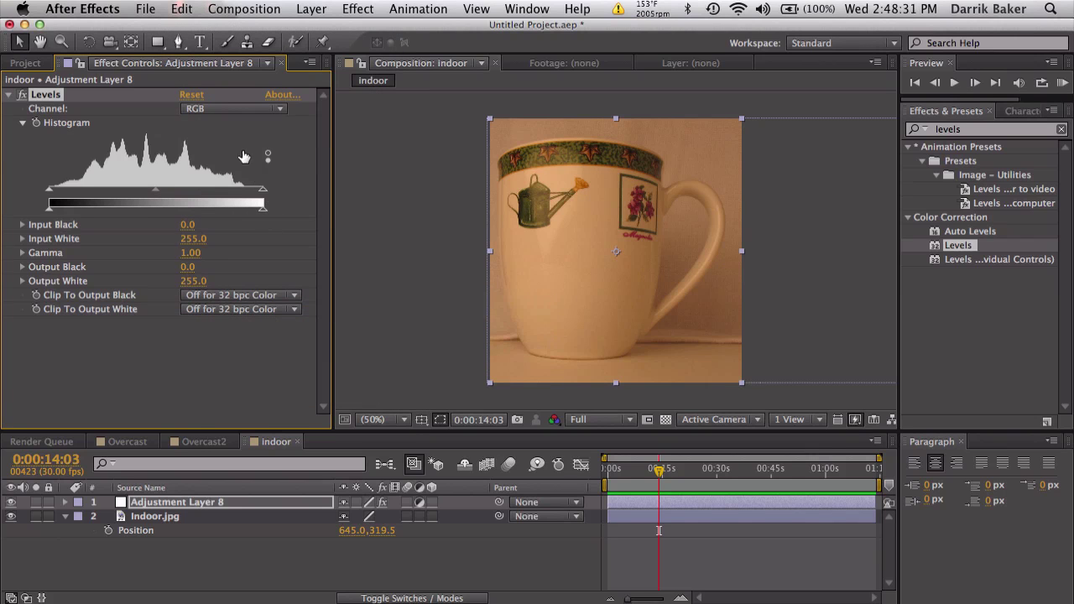
Set red input levels to 38–233 and green to 30–175.
left_click(213, 111)
left_click(213, 137)
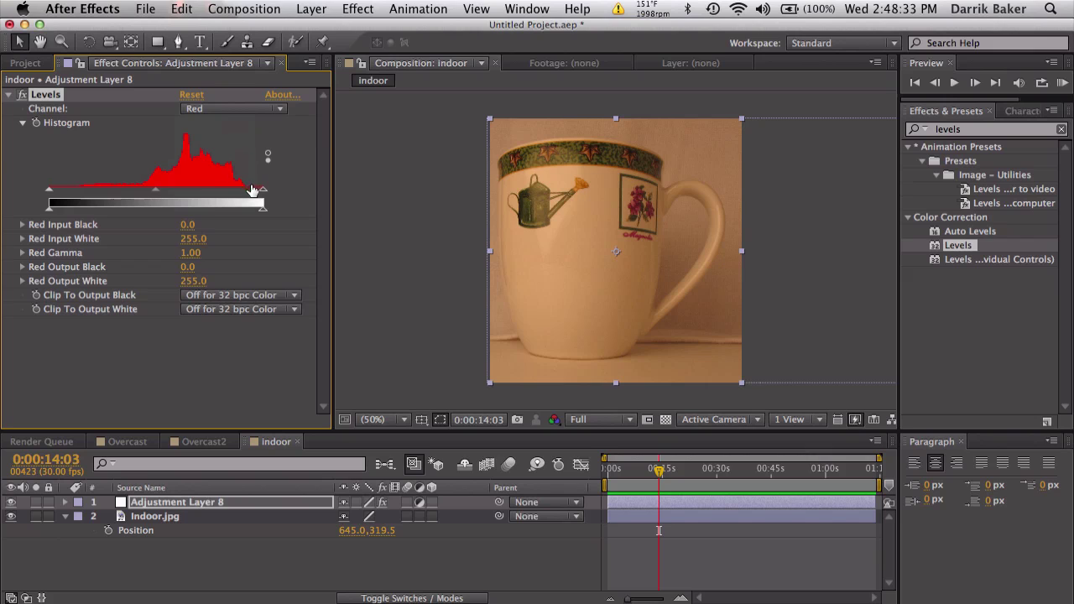
left_click_drag(262, 191, 244, 194)
left_click_drag(49, 190, 81, 193)
left_click(229, 109)
left_click(221, 154)
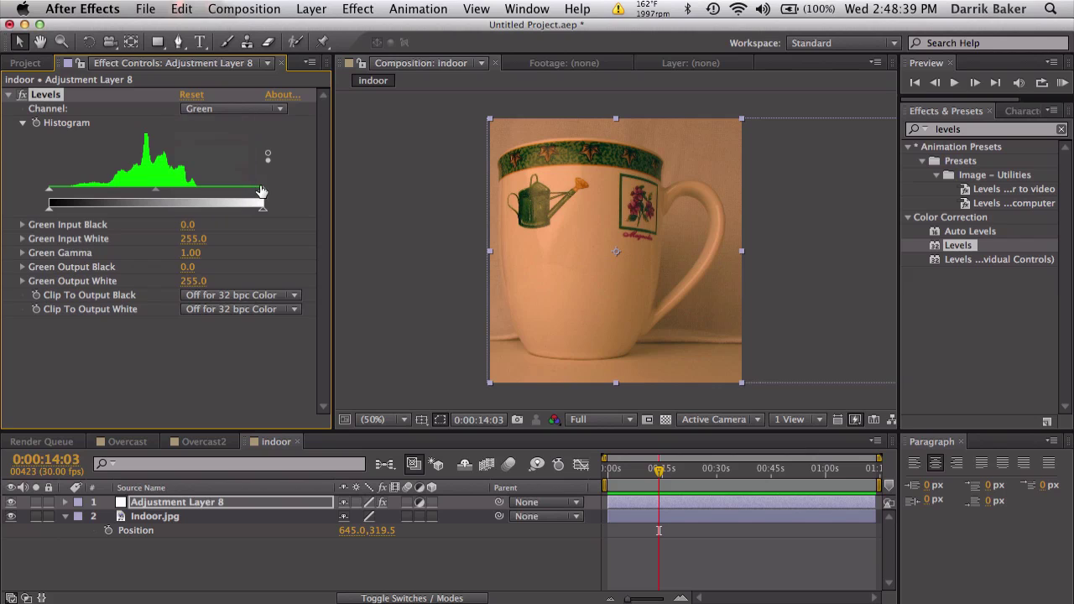
left_click_drag(263, 191, 195, 191)
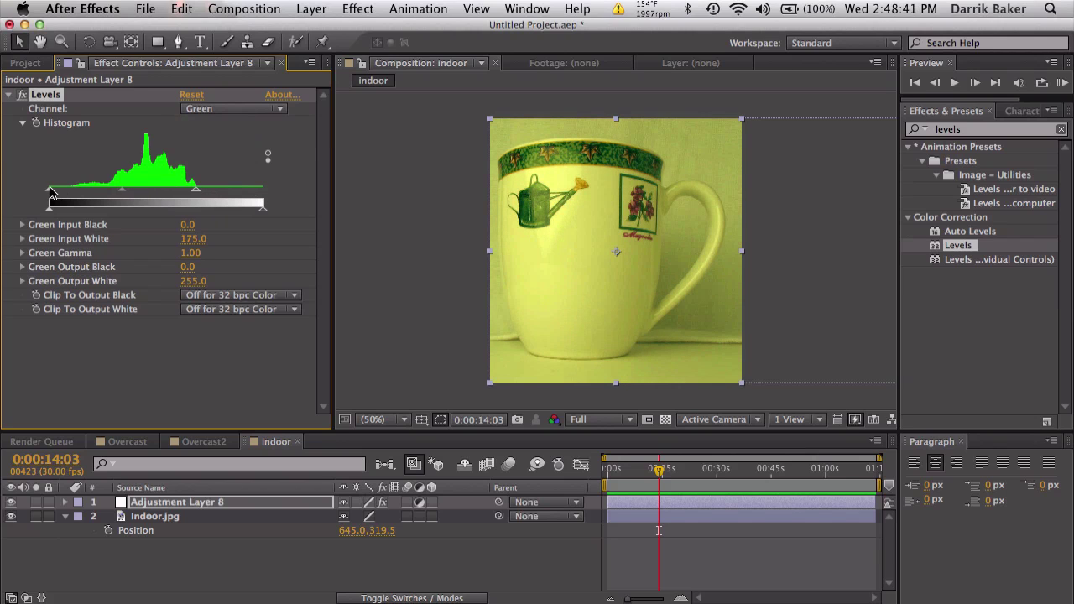
left_click_drag(50, 192, 74, 192)
Lower the blue input white to about 120 and return to the RGB channel.
left_click(222, 109)
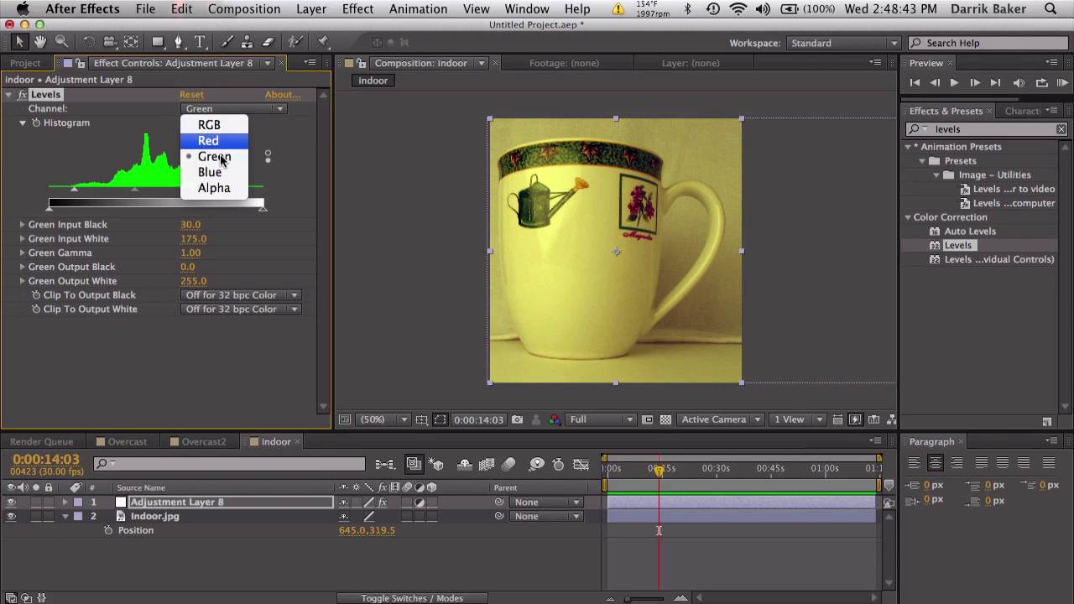
left_click(212, 173)
left_click_drag(262, 192, 151, 191)
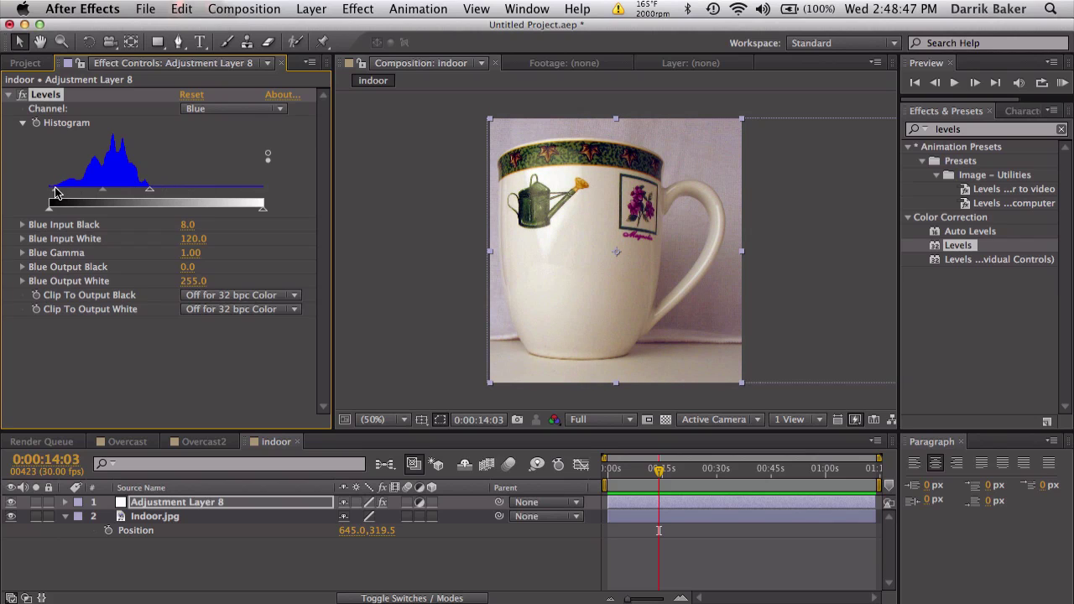
left_click(230, 109)
left_click(234, 120)
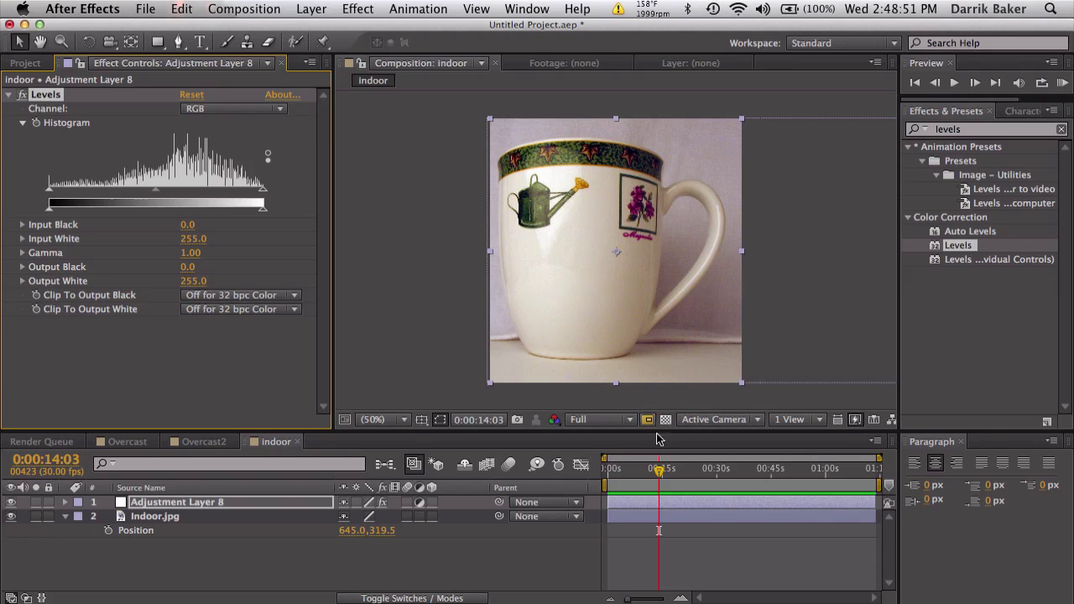
Apply Tint at 25% Amount to Adjustment Layer 8 and toggle the layer to compare.
left_click(979, 133)
type("tint")
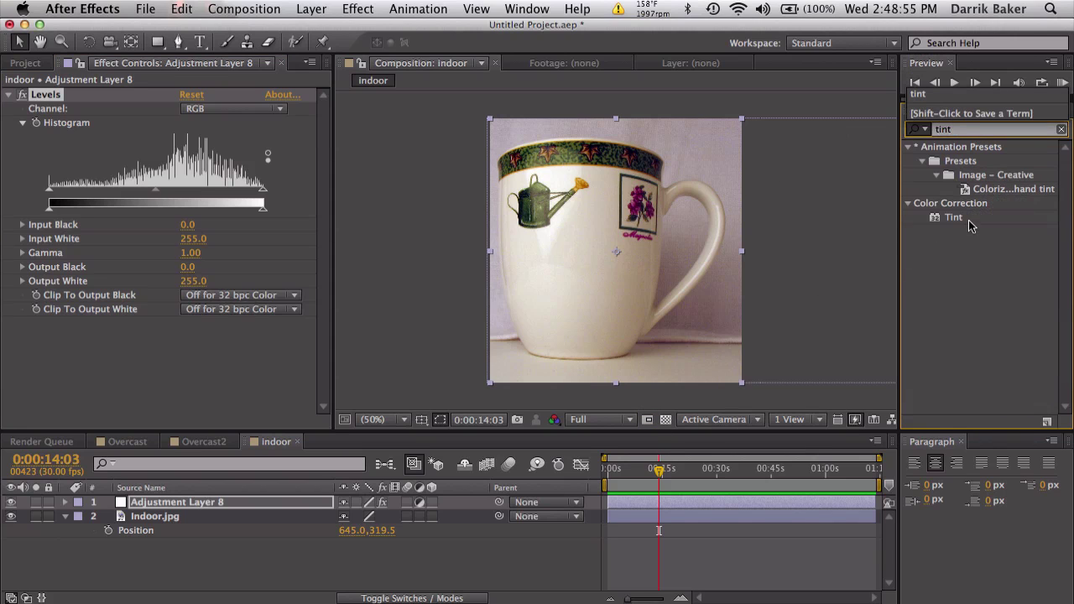
left_click_drag(955, 220, 252, 345)
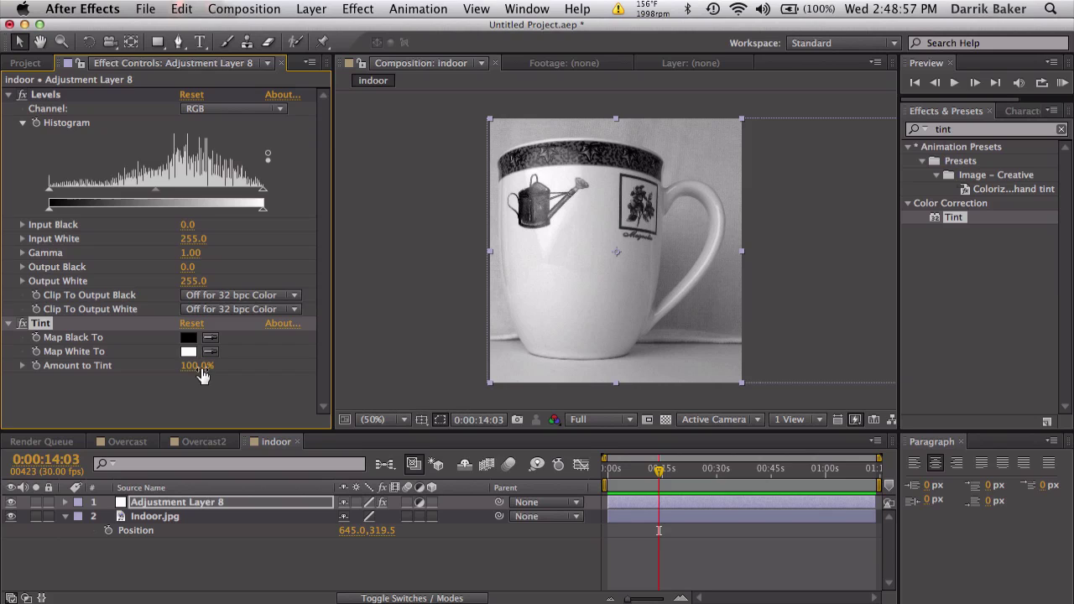
left_click(197, 366)
type("25")
key("Return")
left_click(11, 502)
left_click(11, 502)
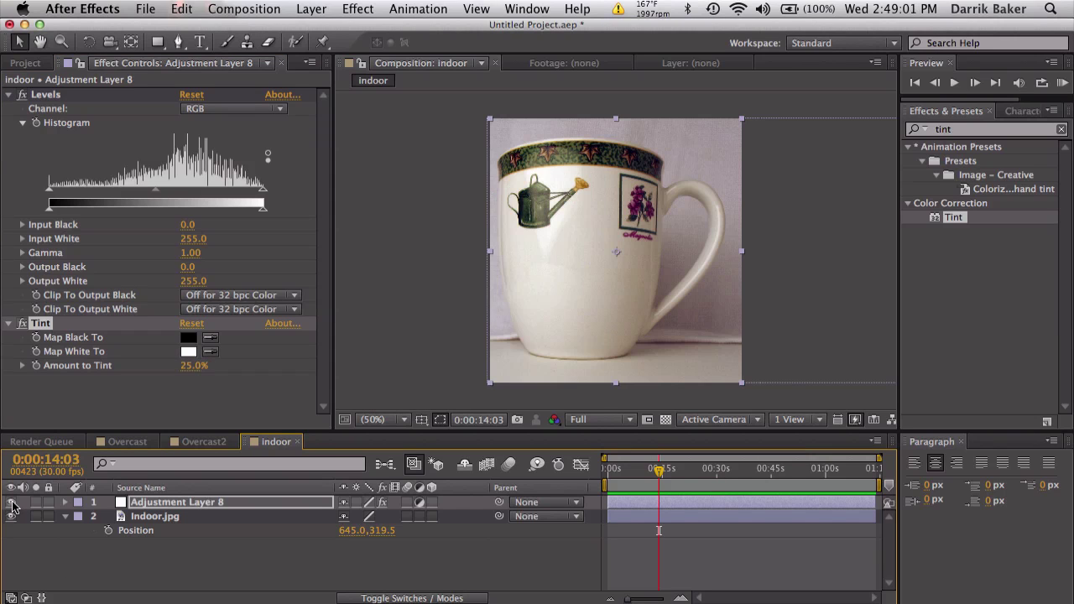
Toggle Adjustment Layer 8 off and on, scrub later frames, then return to the Overcast comp.
left_click(11, 502)
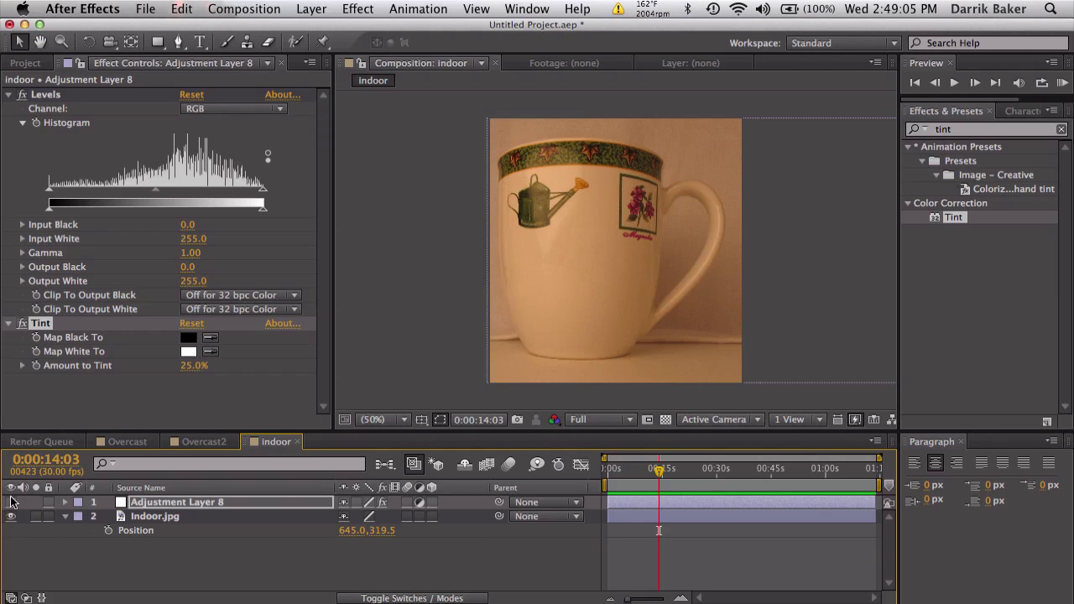
left_click(11, 502)
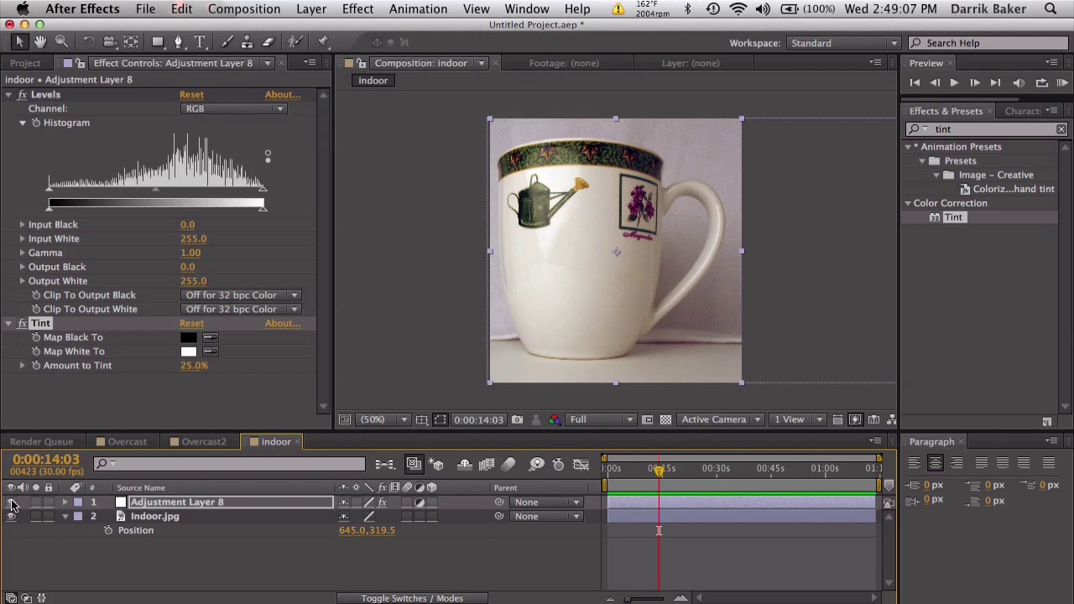
left_click_drag(637, 479, 704, 470)
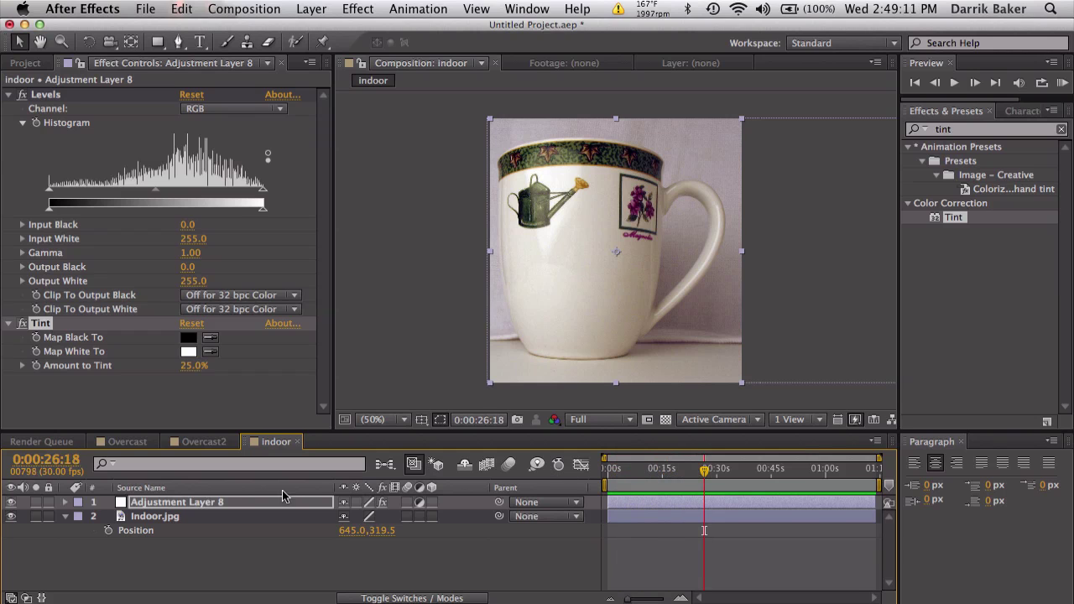
left_click(126, 441)
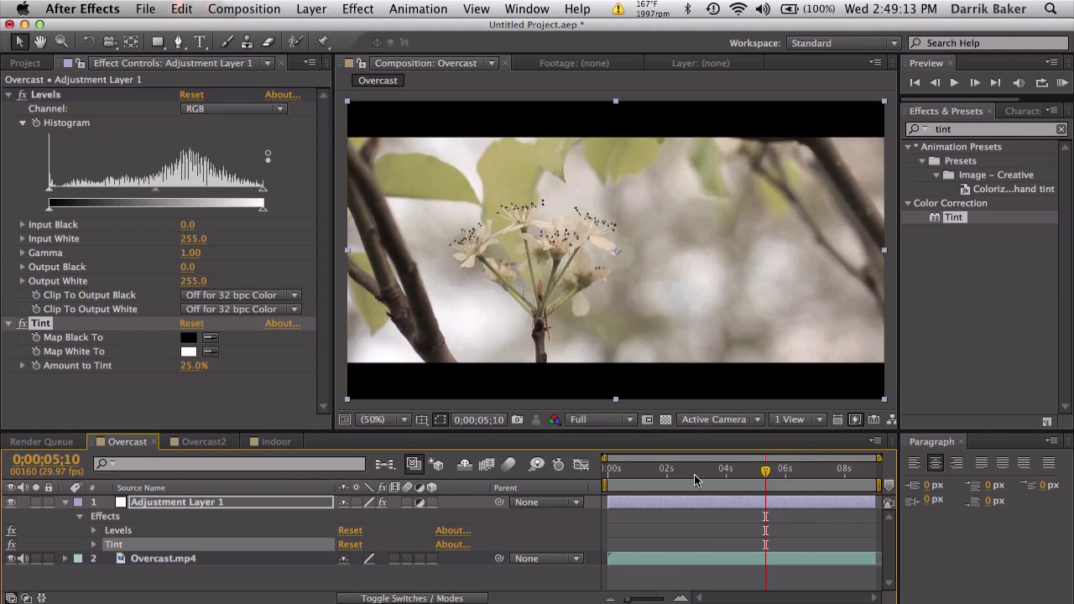
left_click_drag(694, 475, 791, 470)
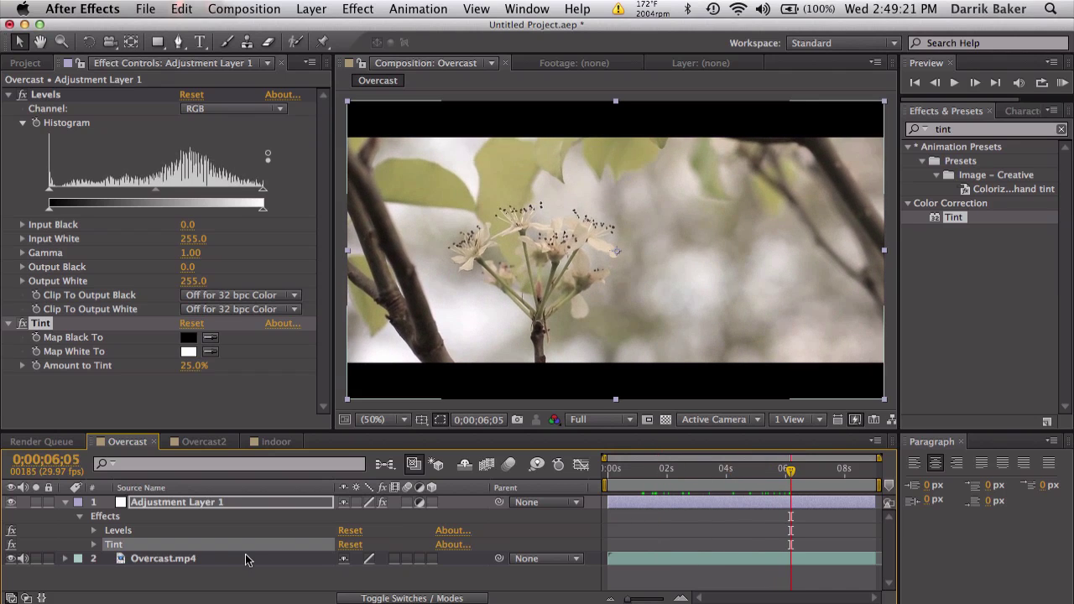